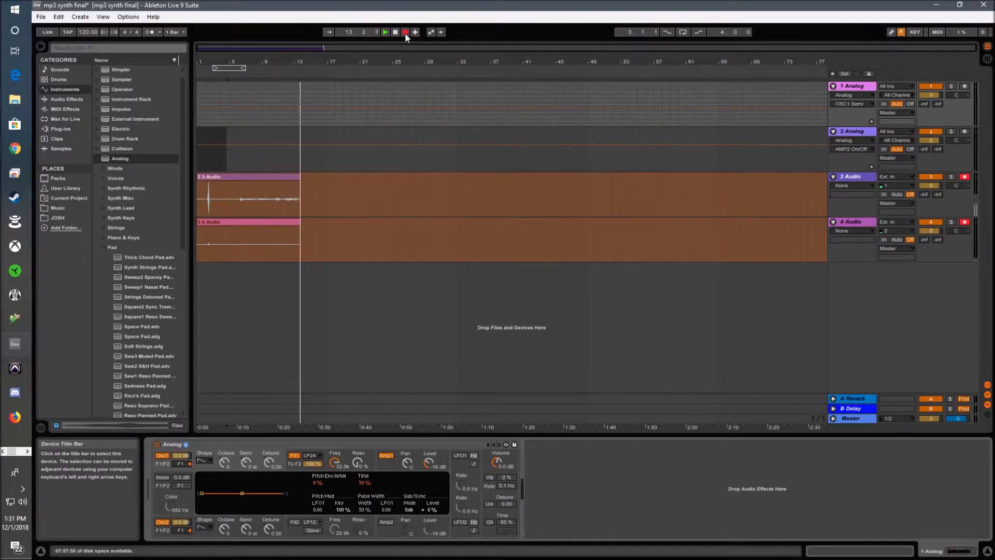
- Transpose Analog's Oscillator 1 up 7 semitones and set its detune to 0.02
{"action": "left_click", "coordinate": [96, 160]}
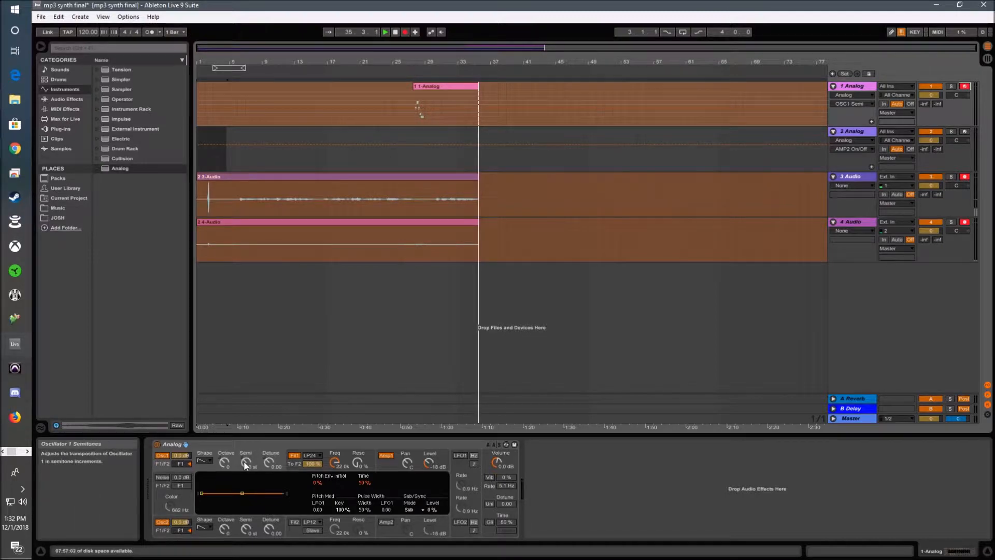
{"action": "left_click_drag", "start_coordinate": [246, 465], "coordinate": [261, 452]}
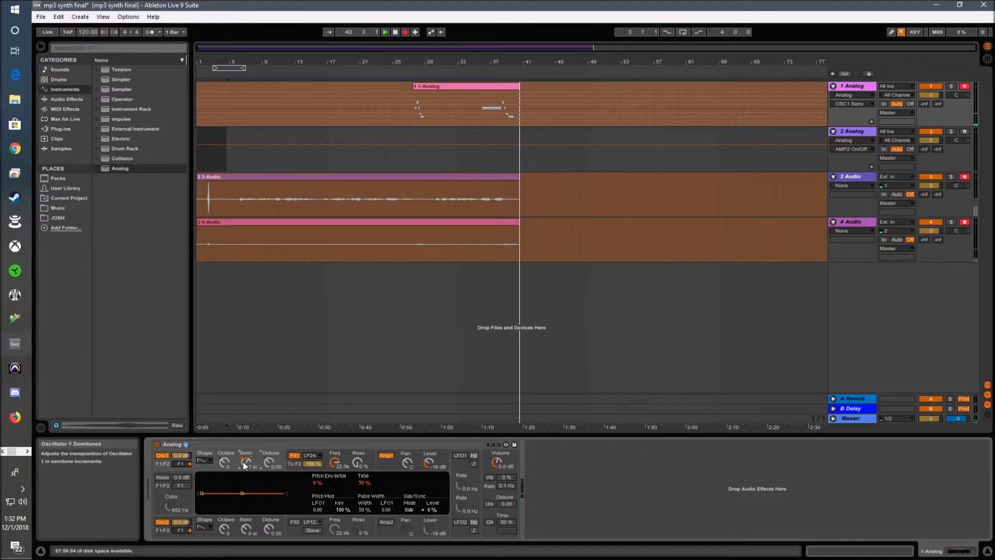
{"action": "left_click", "coordinate": [270, 465]}
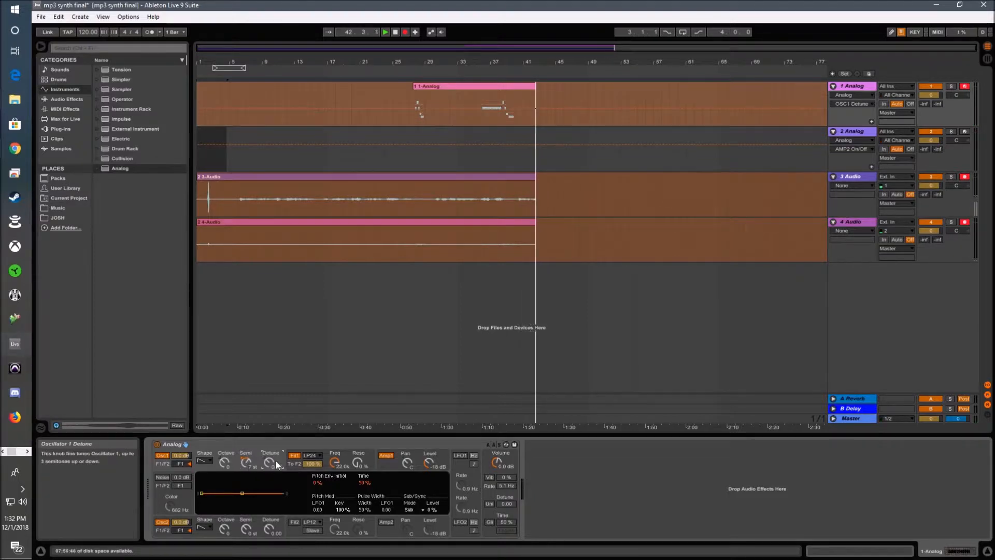
{"action": "key", "text": "Up"}
{"action": "key", "text": "Up"}
{"action": "key", "text": "Up"}
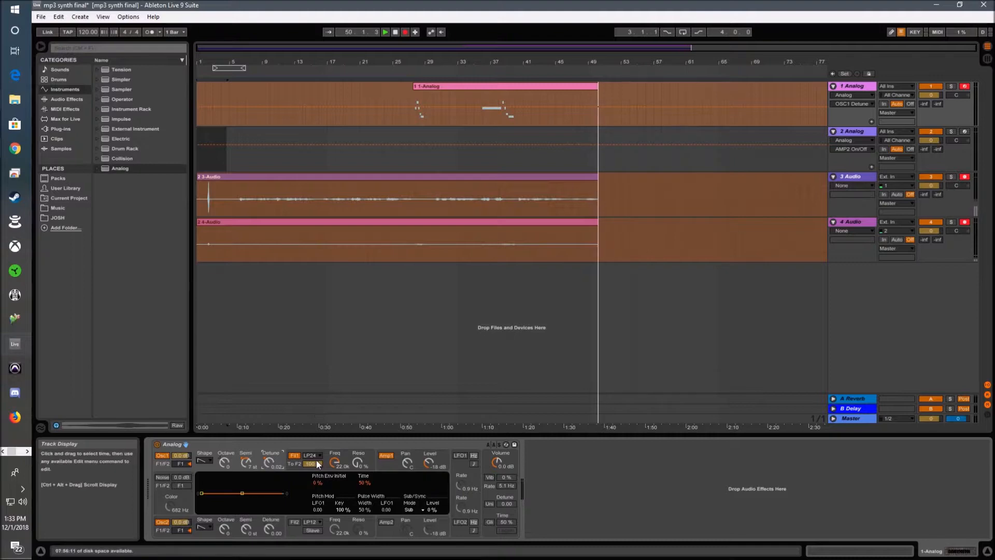
- Change Filter 1 to Low-pass 12dB/oct and slightly reduce the amount it sends to Filter 2
{"action": "left_click", "coordinate": [314, 456]}
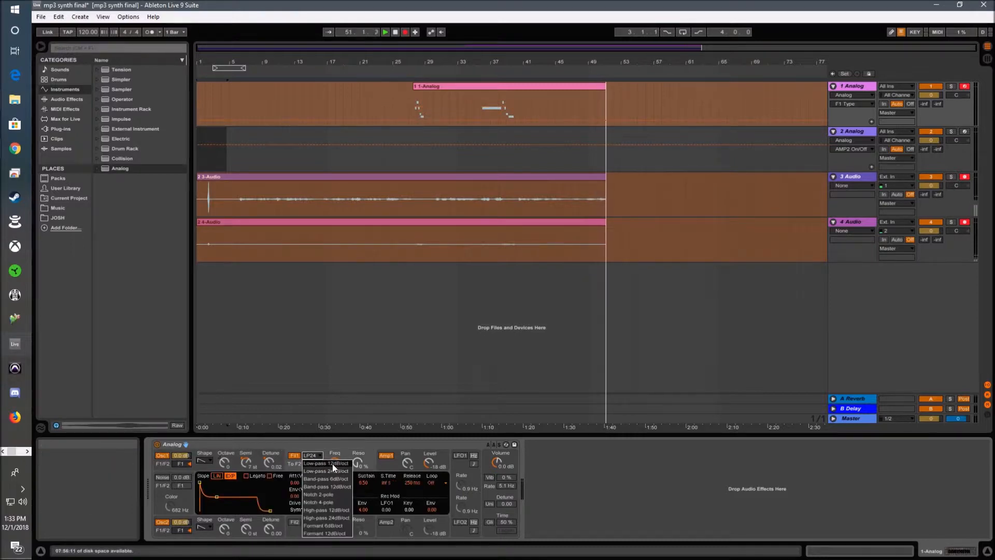
{"action": "left_click", "coordinate": [327, 463]}
{"action": "left_click", "coordinate": [313, 460]}
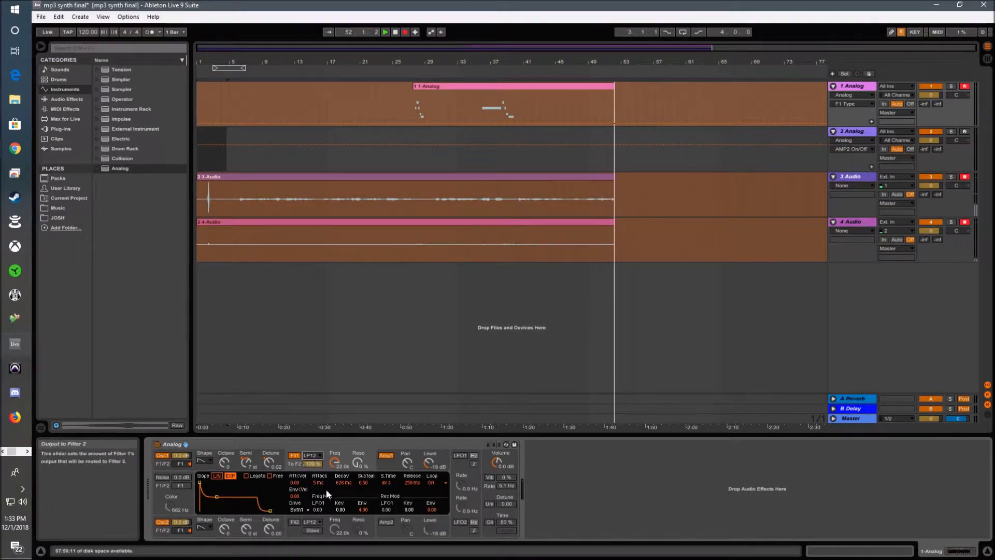
{"action": "mouse_move", "coordinate": [313, 460]}
{"action": "left_mouse_down"}
{"action": "mouse_move", "coordinate": [313, 479]}
{"action": "mouse_move", "coordinate": [313, 467]}
{"action": "left_mouse_up"}
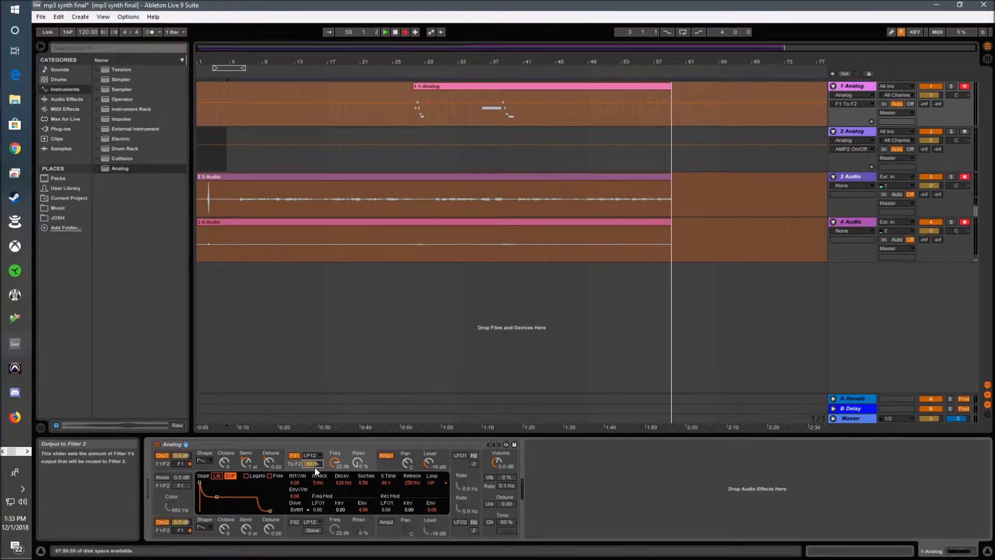
- Set Filter 1's cutoff frequency to 443 Hz and its resonance to 40%
{"action": "left_click_drag", "start_coordinate": [335, 460], "coordinate": [335, 489]}
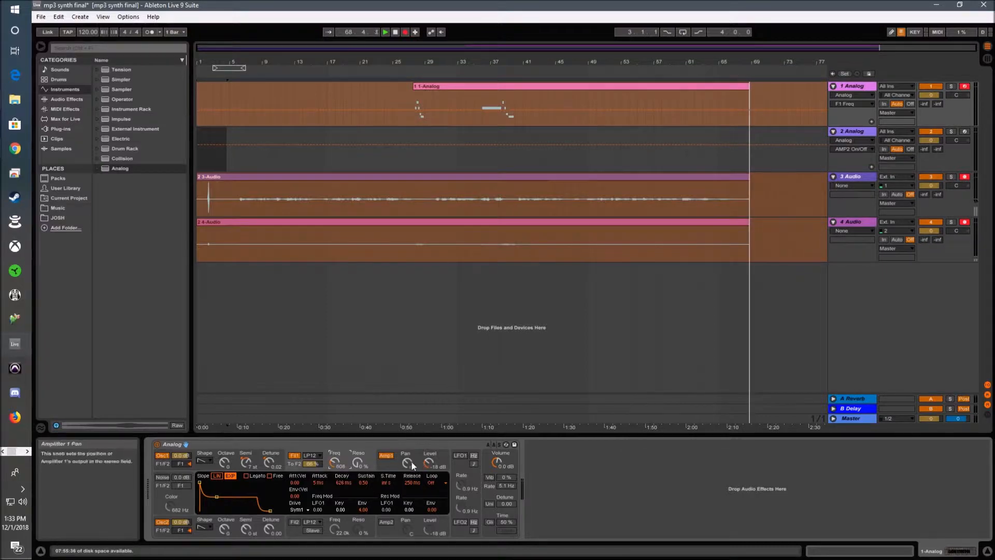
{"action": "left_click", "coordinate": [360, 461]}
{"action": "left_click_drag", "start_coordinate": [360, 462], "coordinate": [361, 444]}
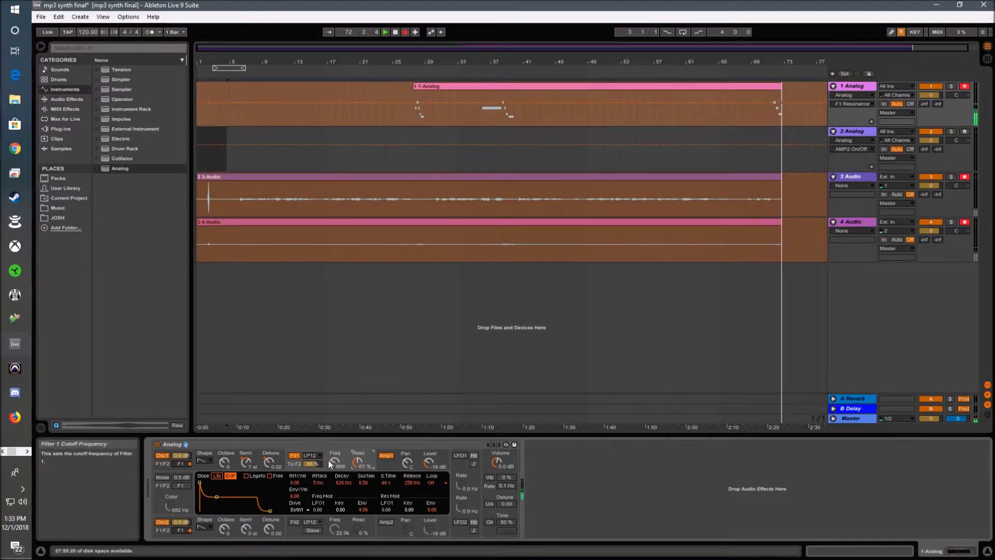
{"action": "left_click", "coordinate": [334, 462]}
{"action": "left_click_drag", "start_coordinate": [335, 463], "coordinate": [359, 467]}
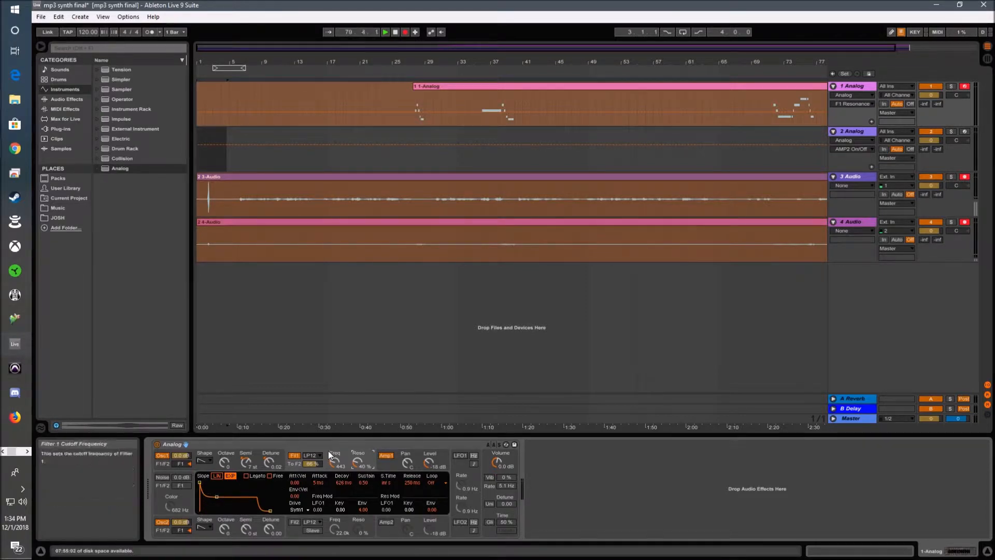
{"action": "left_click", "coordinate": [393, 461]}
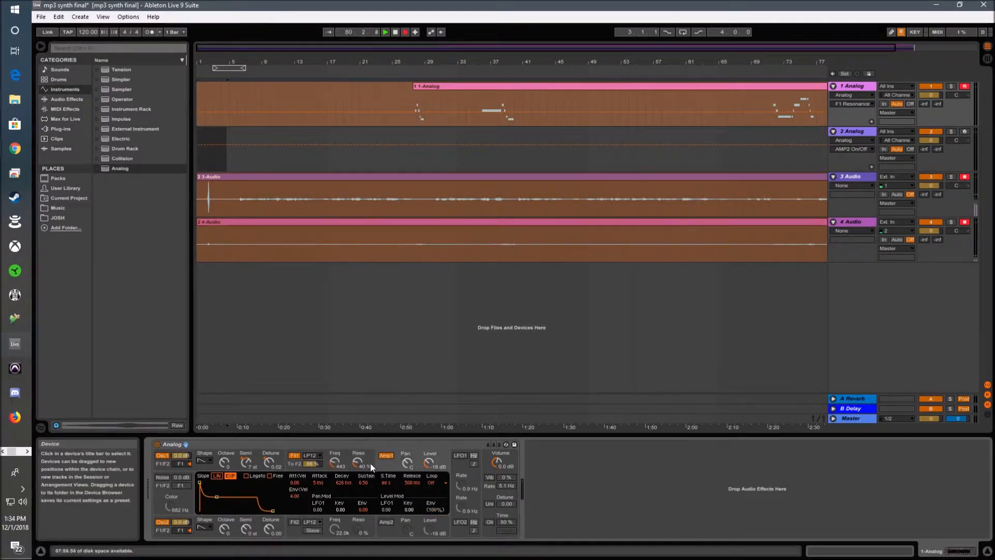
{"action": "left_click", "coordinate": [326, 456]}
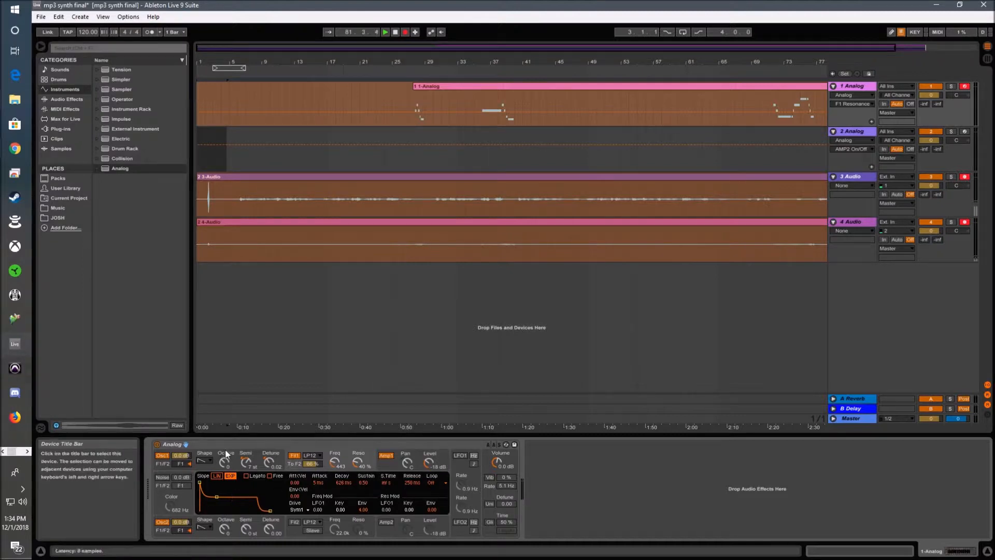
{"action": "left_click", "coordinate": [215, 466]}
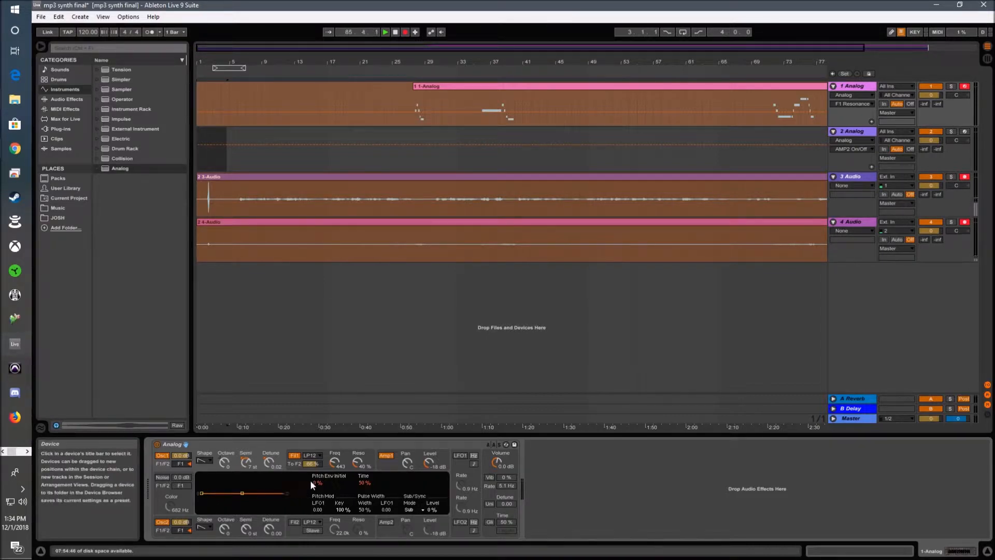
- Set Filter 1's envelope to 1.11 s attack, 6.31 s decay, 1.00 sustain and 15.0 s release, and lower its frequency envelope modulation
{"action": "left_click", "coordinate": [325, 456]}
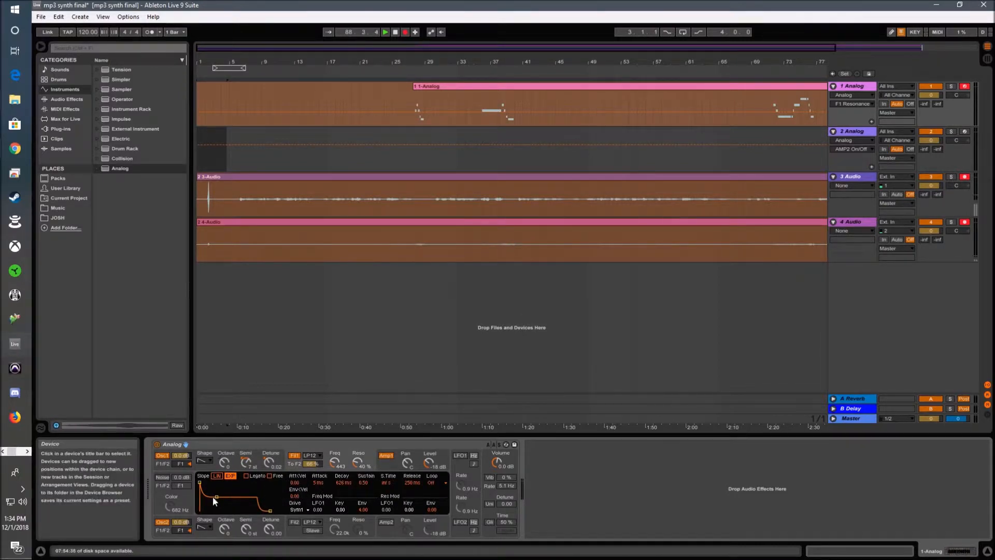
{"action": "left_click_drag", "start_coordinate": [216, 495], "coordinate": [228, 486]}
{"action": "left_click_drag", "start_coordinate": [247, 489], "coordinate": [245, 482]}
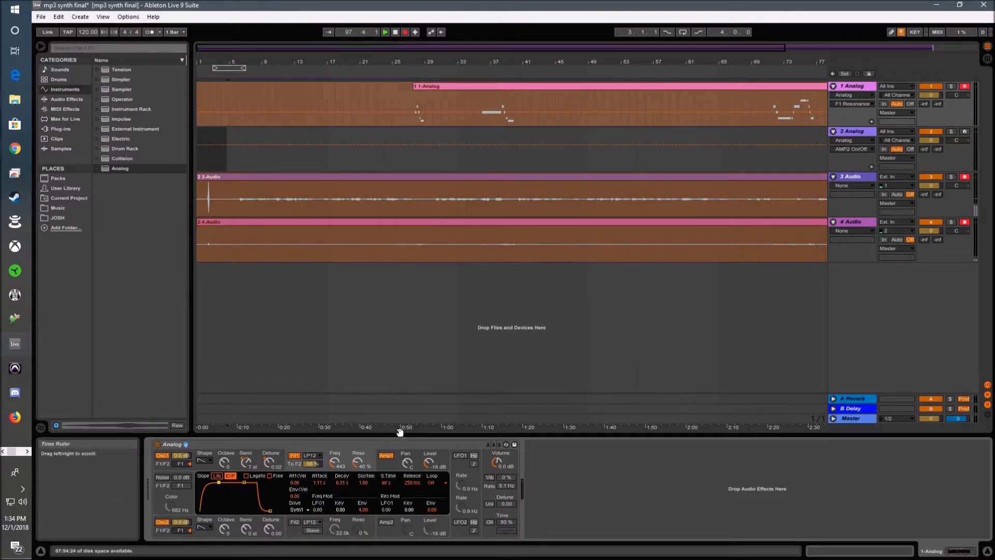
{"action": "left_click_drag", "start_coordinate": [399, 433], "coordinate": [398, 429]}
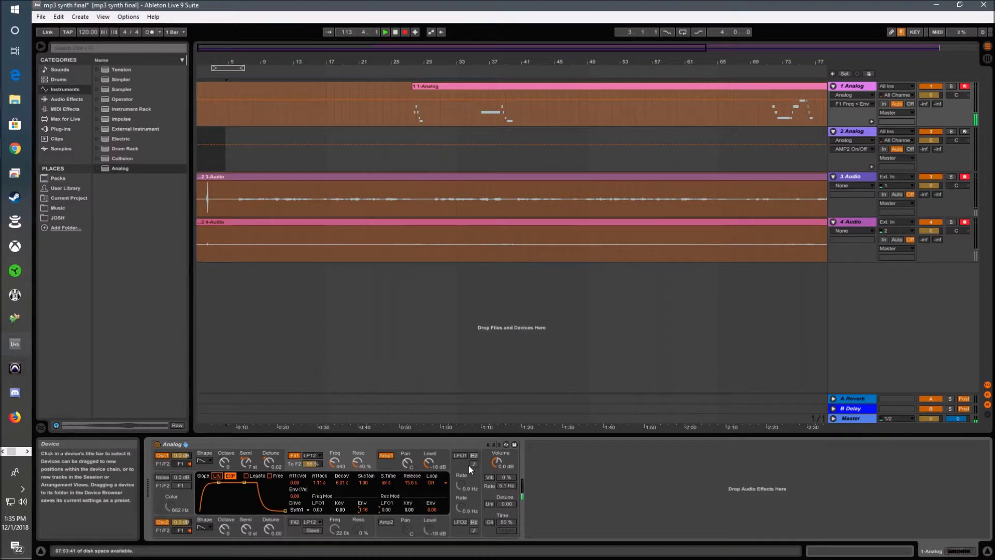
- Set Amplifier 1's envelope to about 3 s attack, 15.0 s decay and 1.00 sustain
{"action": "left_click", "coordinate": [393, 463]}
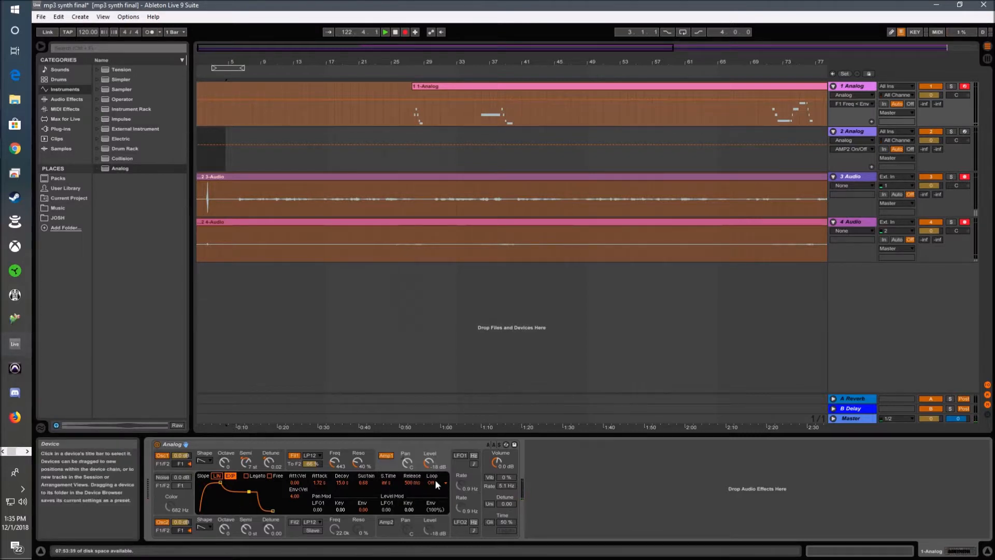
{"action": "left_click_drag", "start_coordinate": [319, 482], "coordinate": [319, 469]}
{"action": "left_click", "coordinate": [340, 483]}
{"action": "mouse_move", "coordinate": [251, 490]}
{"action": "left_mouse_down"}
{"action": "mouse_move", "coordinate": [252, 511]}
{"action": "mouse_move", "coordinate": [251, 482]}
{"action": "left_mouse_up"}
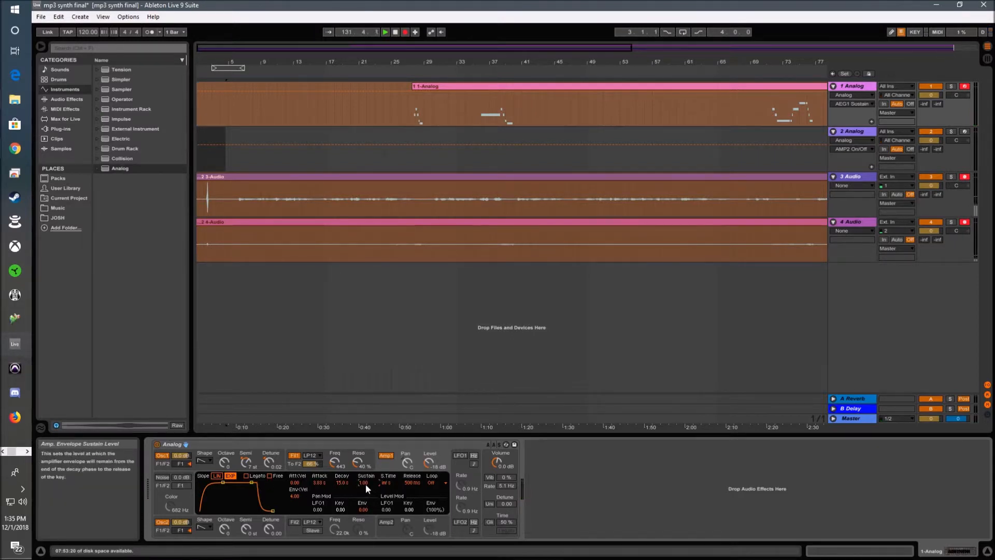
- Try the AD-R and ADR-R loop modes on Amplifier 1's envelope and set the loop back to Off
{"action": "left_click", "coordinate": [436, 483]}
{"action": "left_click", "coordinate": [437, 482]}
{"action": "left_click", "coordinate": [434, 492]}
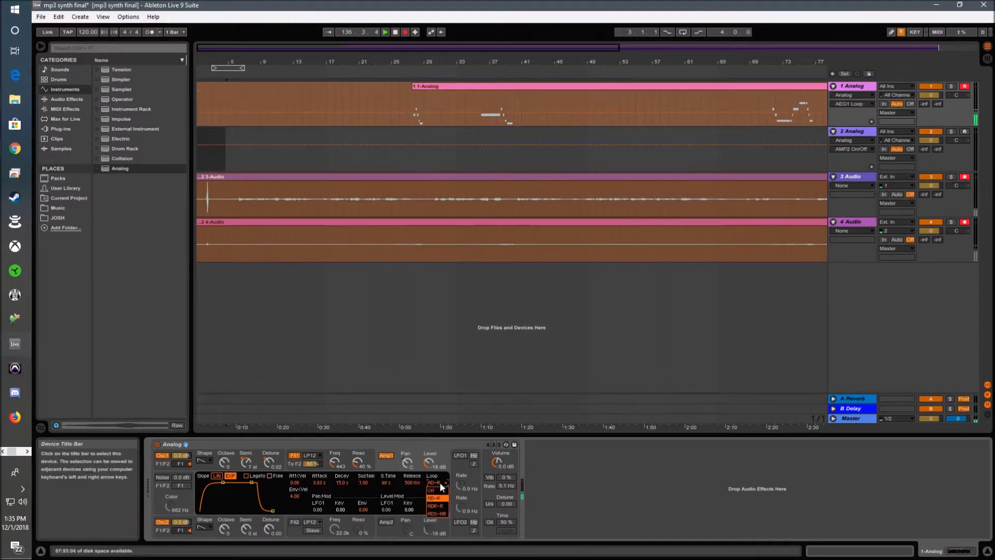
{"action": "left_click", "coordinate": [436, 483]}
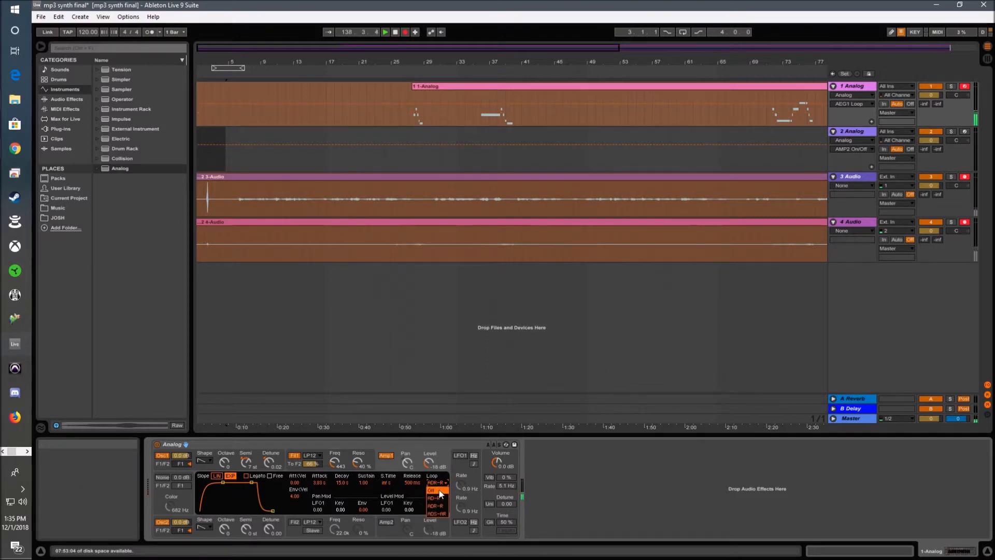
{"action": "left_click", "coordinate": [439, 491]}
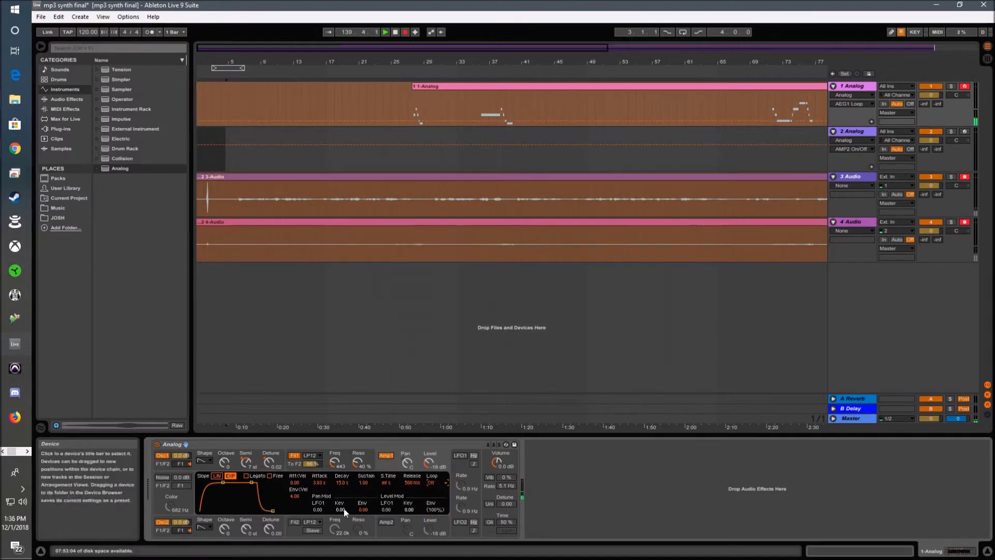
- Turn on LFO 1 and LFO 2 with tempo-synced rates, each set to 1/2
{"action": "left_click", "coordinate": [461, 467]}
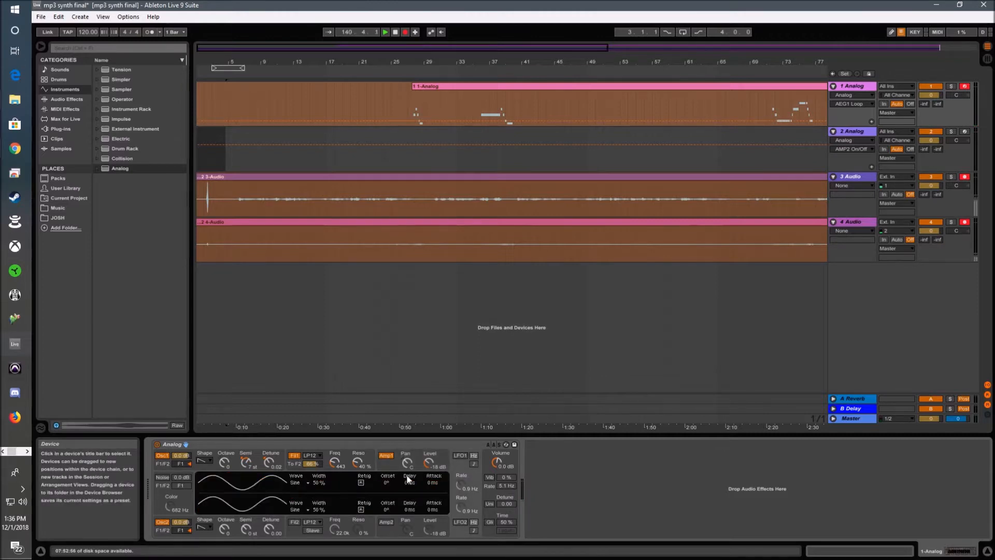
{"action": "left_click", "coordinate": [460, 455]}
{"action": "left_click", "coordinate": [460, 522]}
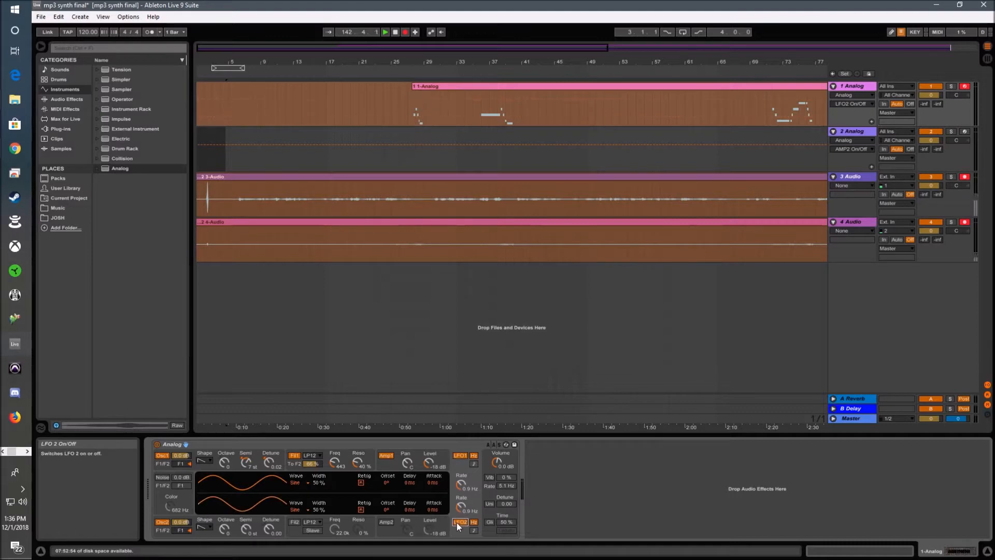
{"action": "left_click", "coordinate": [474, 464]}
{"action": "left_click", "coordinate": [473, 530]}
{"action": "mouse_move", "coordinate": [471, 492]}
{"action": "left_mouse_down"}
{"action": "mouse_move", "coordinate": [471, 501]}
{"action": "mouse_move", "coordinate": [461, 488]}
{"action": "left_mouse_up"}
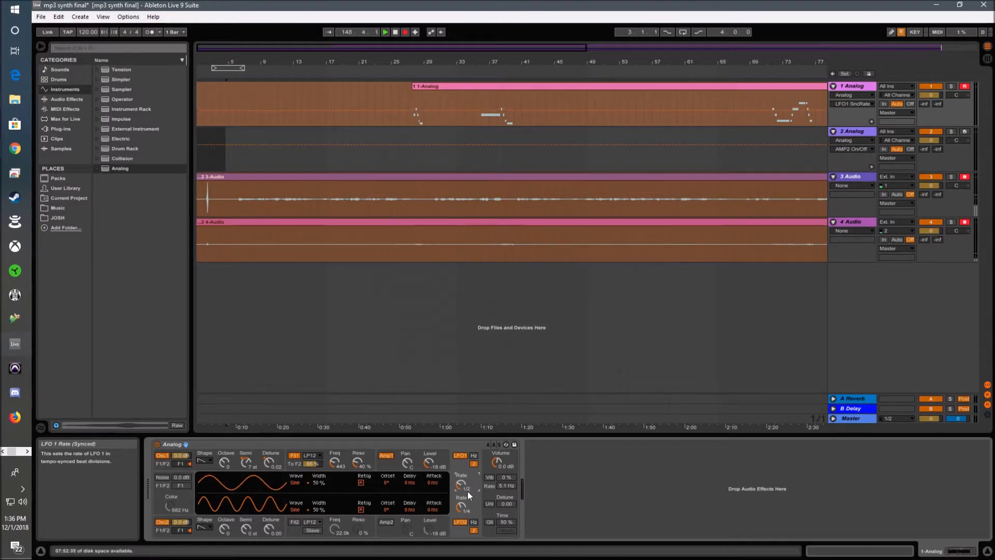
{"action": "left_click_drag", "start_coordinate": [461, 505], "coordinate": [461, 513]}
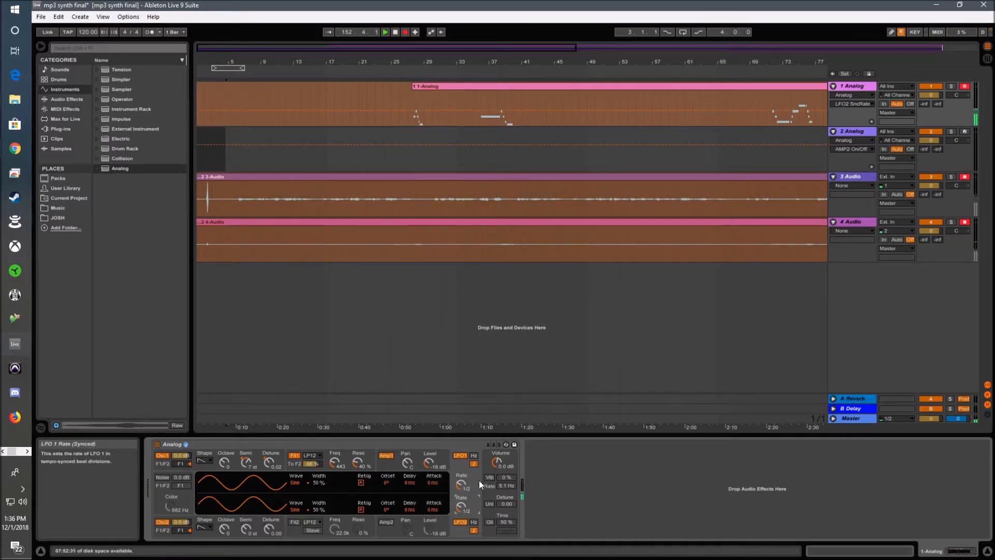
- Turn on Filter 2 and Amplifier 2, setting Filter 2's cutoff to about 1.4 kHz and its resonance to about 28%
{"action": "left_click_drag", "start_coordinate": [535, 64], "coordinate": [365, 69]}
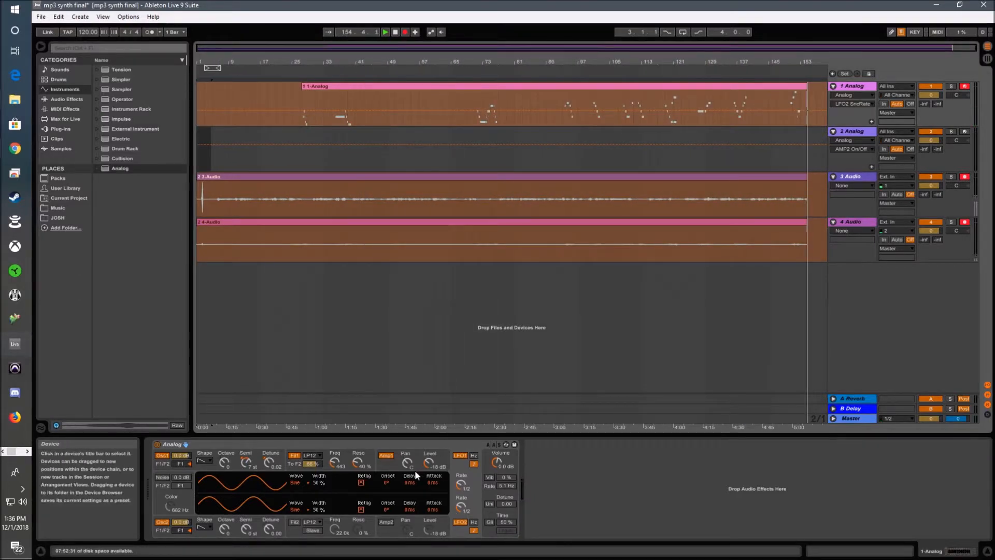
{"action": "left_click", "coordinate": [214, 534]}
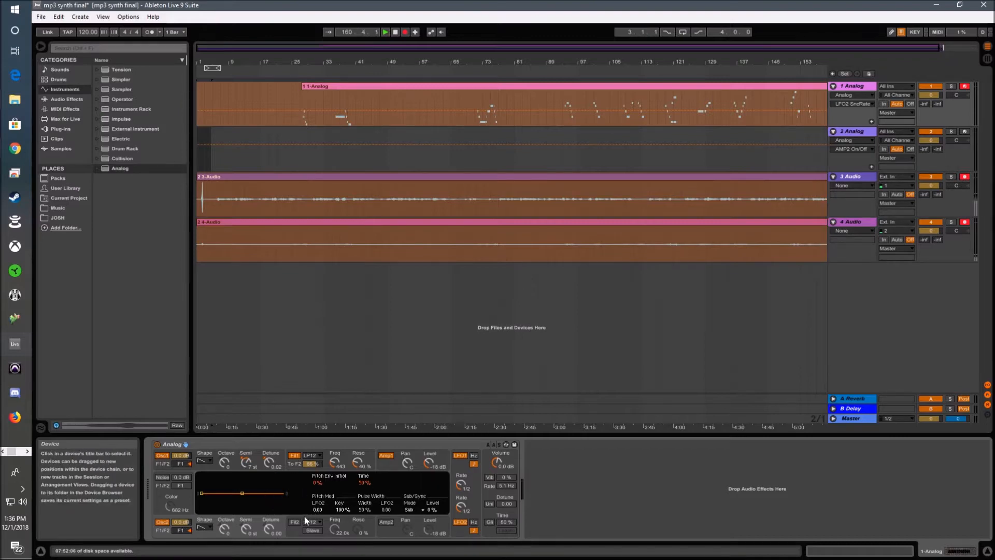
{"action": "left_click", "coordinate": [293, 522]}
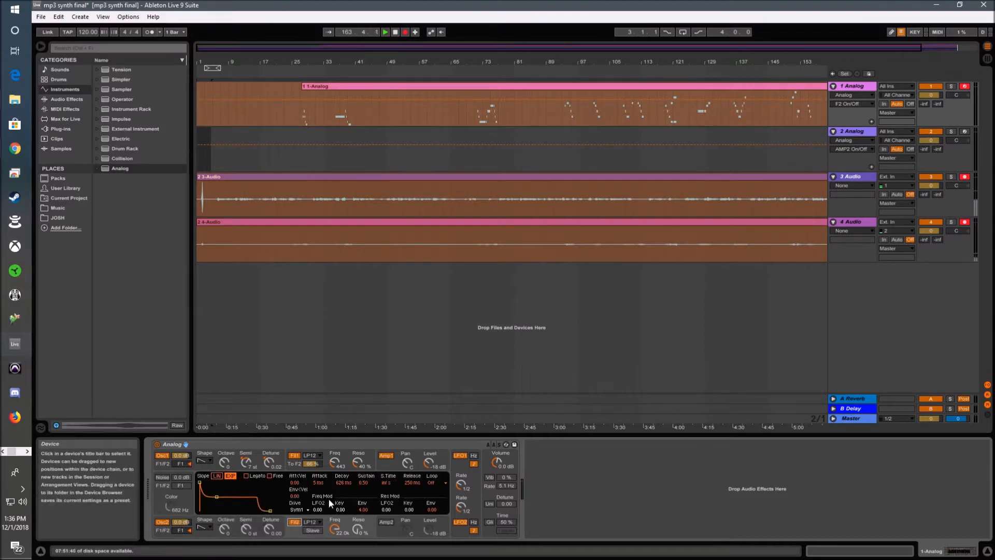
{"action": "left_click", "coordinate": [388, 521]}
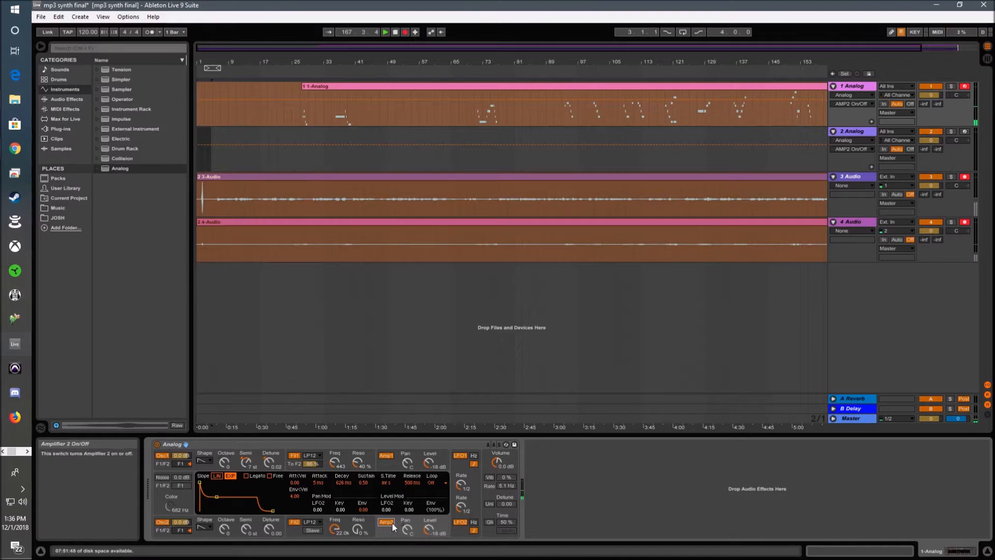
{"action": "left_click_drag", "start_coordinate": [340, 530], "coordinate": [340, 544]}
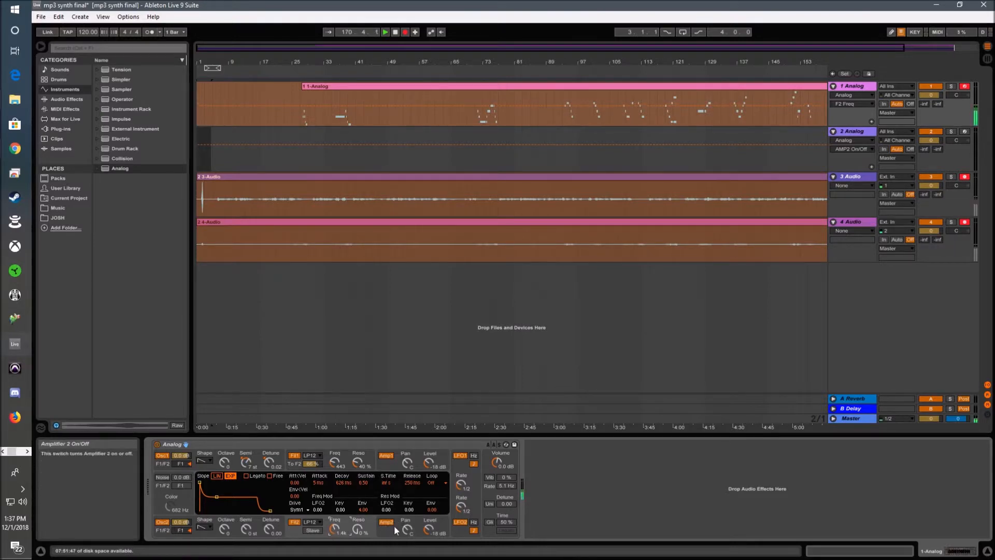
{"action": "left_click_drag", "start_coordinate": [358, 528], "coordinate": [357, 519]}
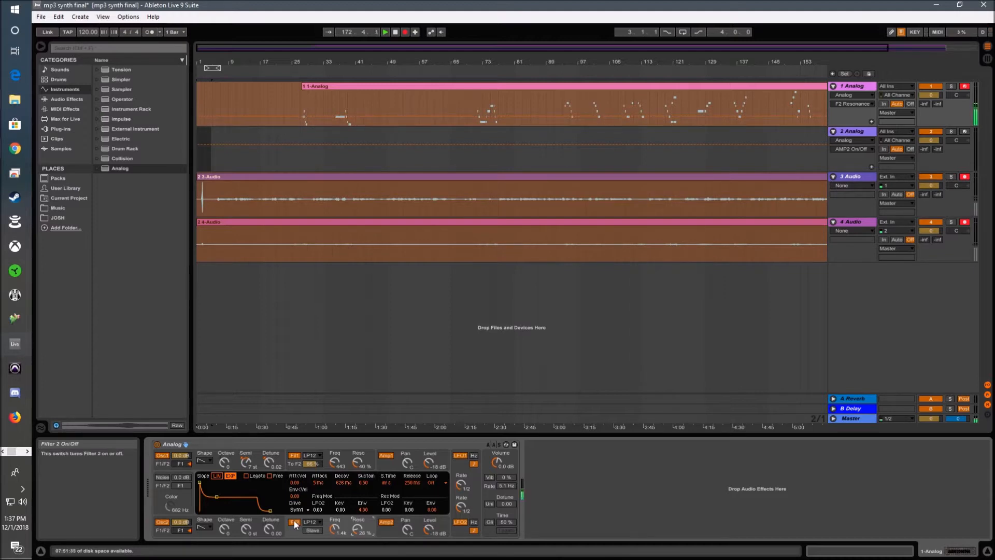
- Shape Filter 2's envelope with about 2 s attack, 15.0 s decay and 1.00 sustain, comparing the linear slope and keeping the exponential one
{"action": "left_click_drag", "start_coordinate": [200, 483], "coordinate": [249, 483]}
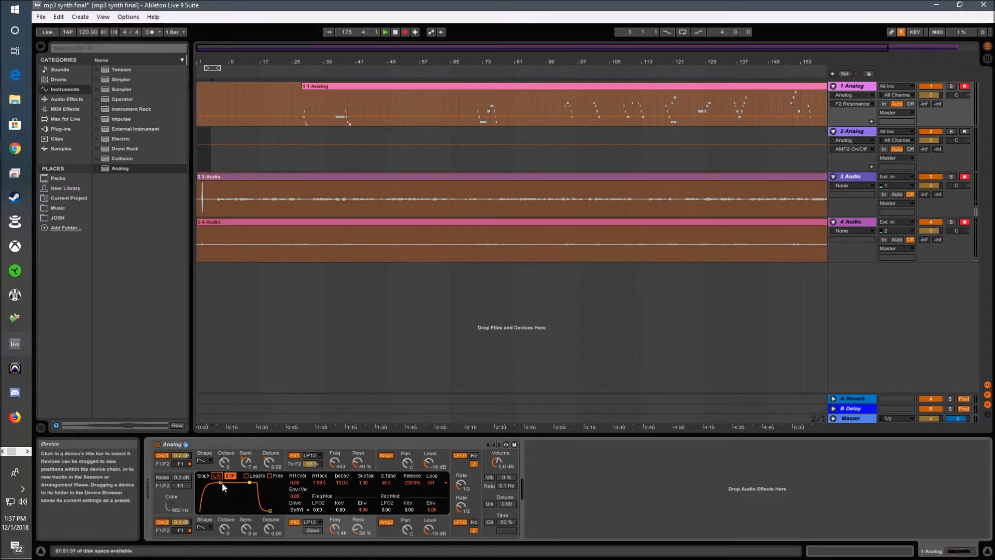
{"action": "left_click", "coordinate": [218, 476]}
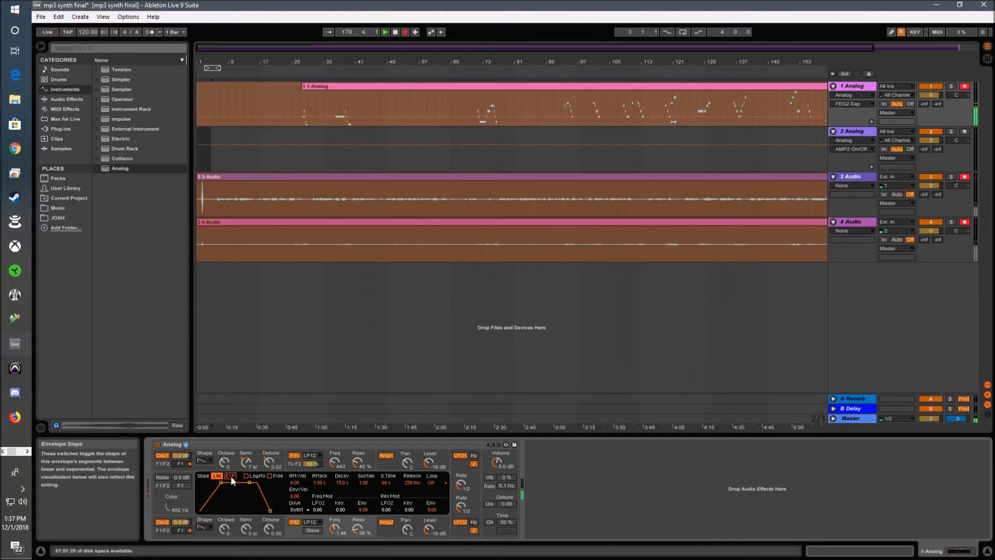
{"action": "left_click", "coordinate": [230, 476]}
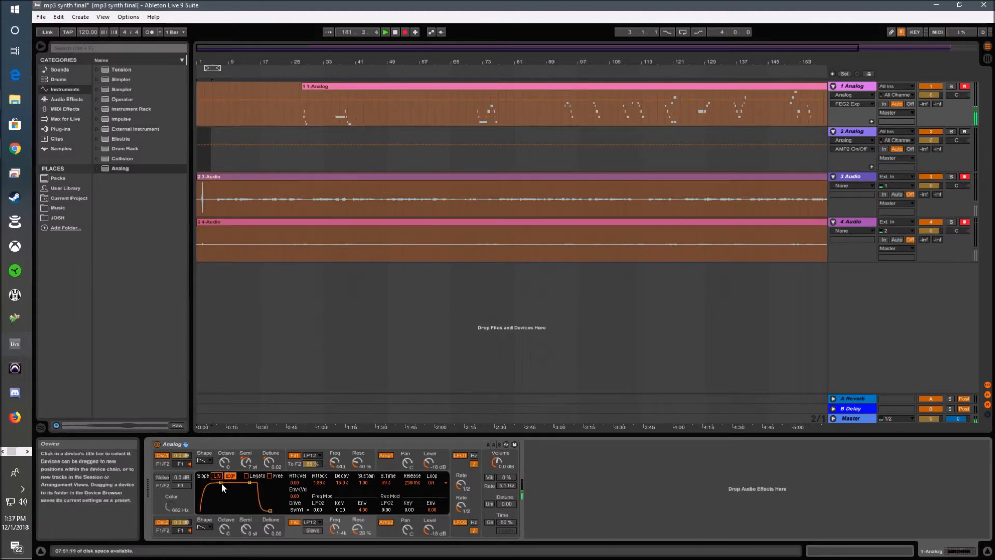
{"action": "left_click_drag", "start_coordinate": [221, 482], "coordinate": [228, 482]}
- Shape Amplifier 2's envelope with 15.0 s attack, 15.0 s decay and about 0.96 sustain
{"action": "left_click", "coordinate": [396, 527]}
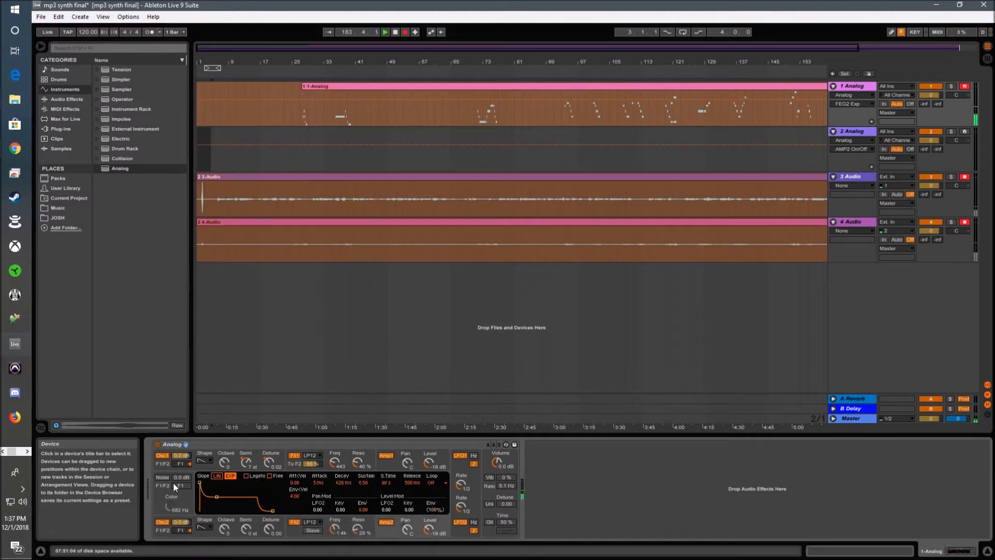
{"action": "left_click_drag", "start_coordinate": [202, 482], "coordinate": [257, 482]}
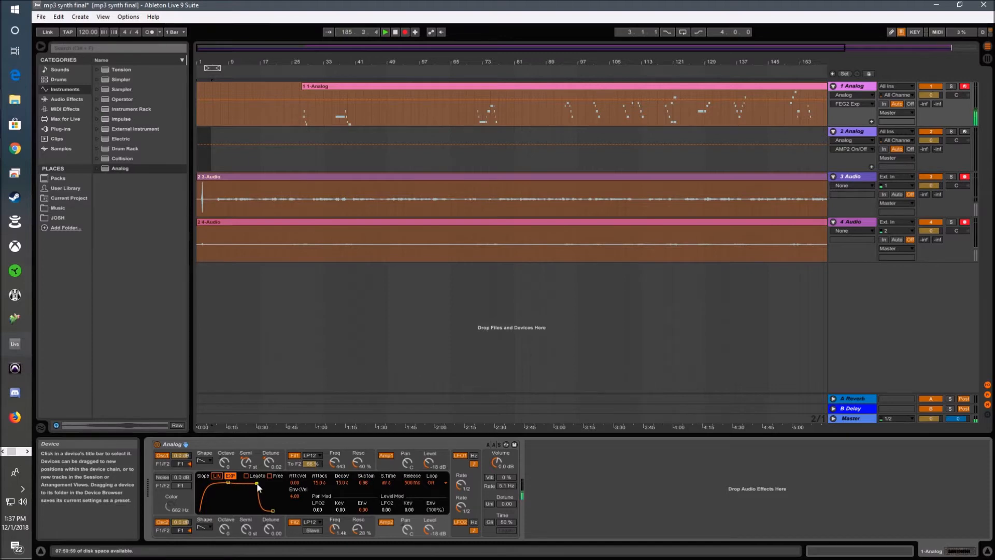
- Reshape Filter 2's envelope with 15.0 s attack, about 11.2 s decay and about 0.44 sustain
{"action": "left_click", "coordinate": [346, 524]}
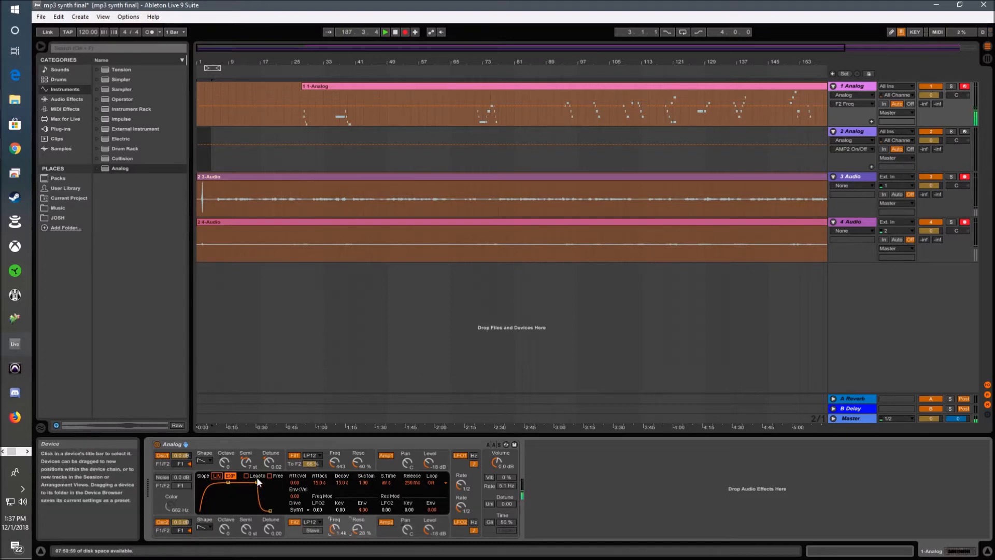
{"action": "left_click_drag", "start_coordinate": [257, 482], "coordinate": [256, 499]}
{"action": "left_click_drag", "start_coordinate": [257, 498], "coordinate": [256, 498]}
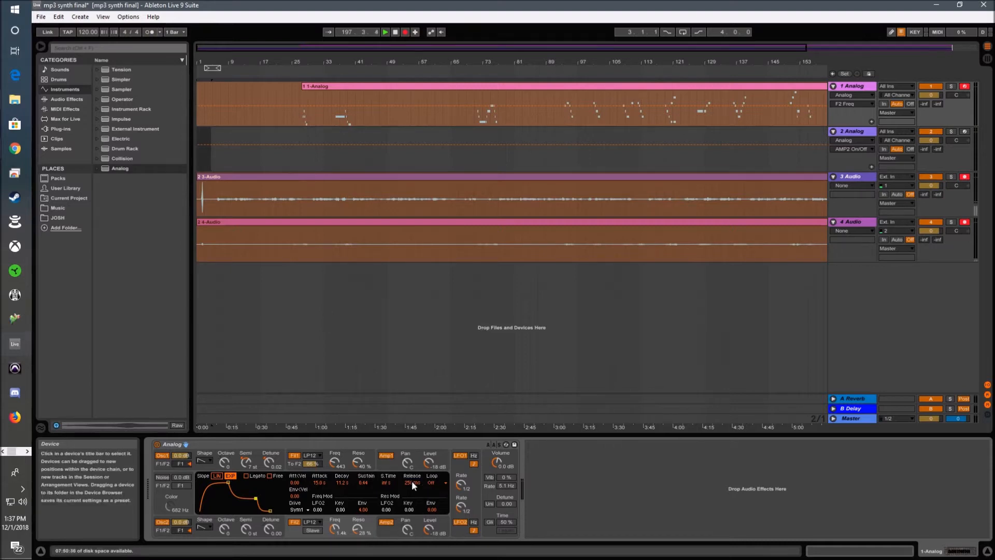
- Review Amplifier 1's envelope and the LFO settings, browsing the wave shapes for LFO 1 and LFO 2 and keeping Sine on both
{"action": "left_click", "coordinate": [407, 462]}
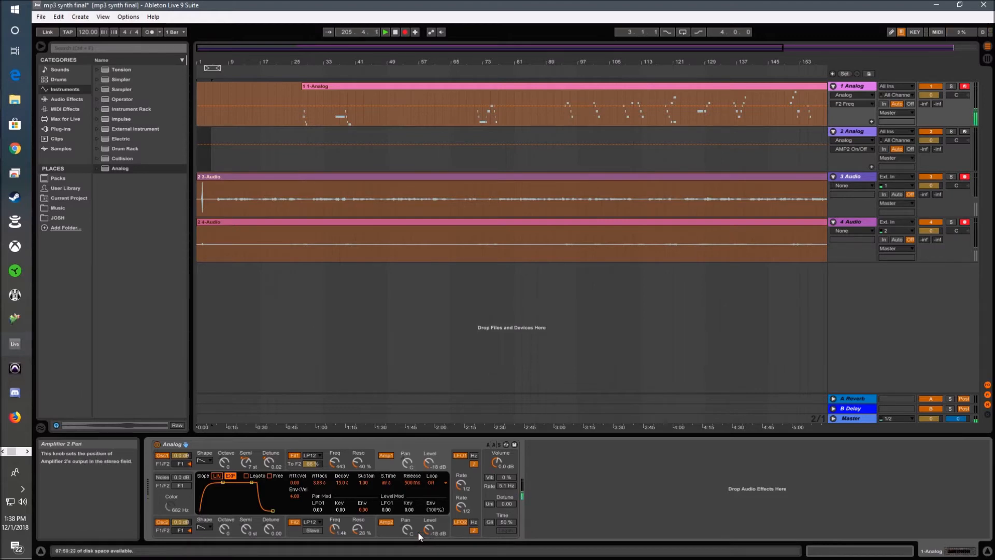
{"action": "left_click", "coordinate": [455, 468]}
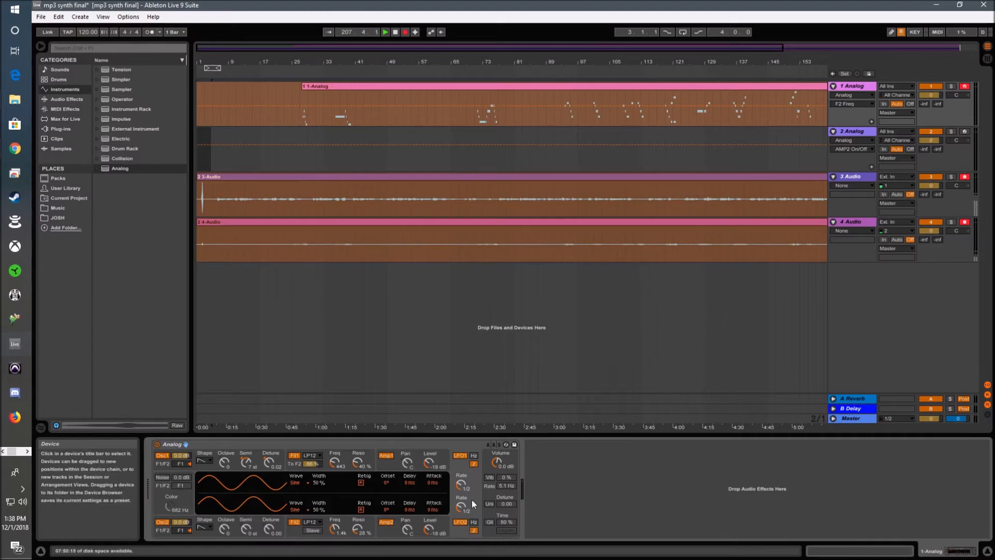
{"action": "left_click", "coordinate": [296, 482]}
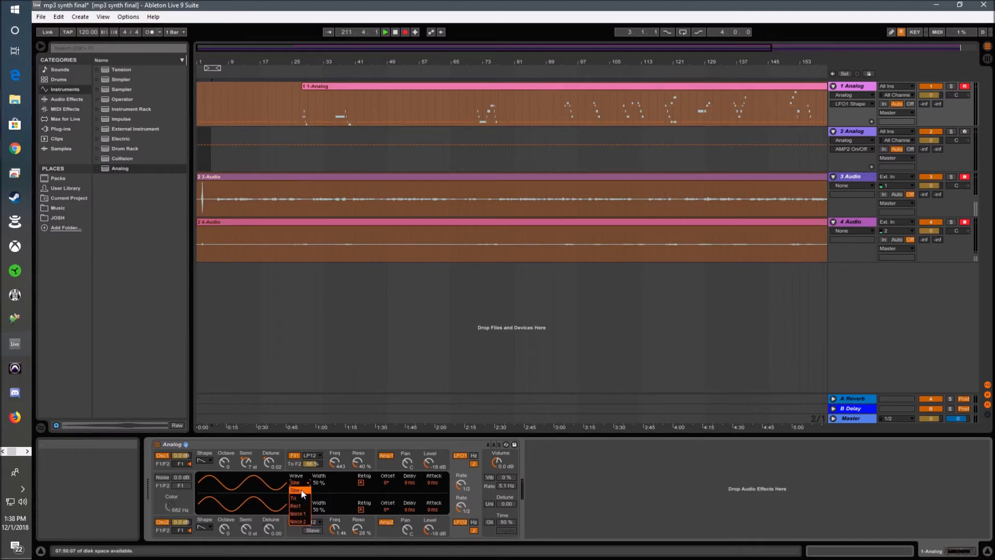
{"action": "left_click", "coordinate": [341, 487]}
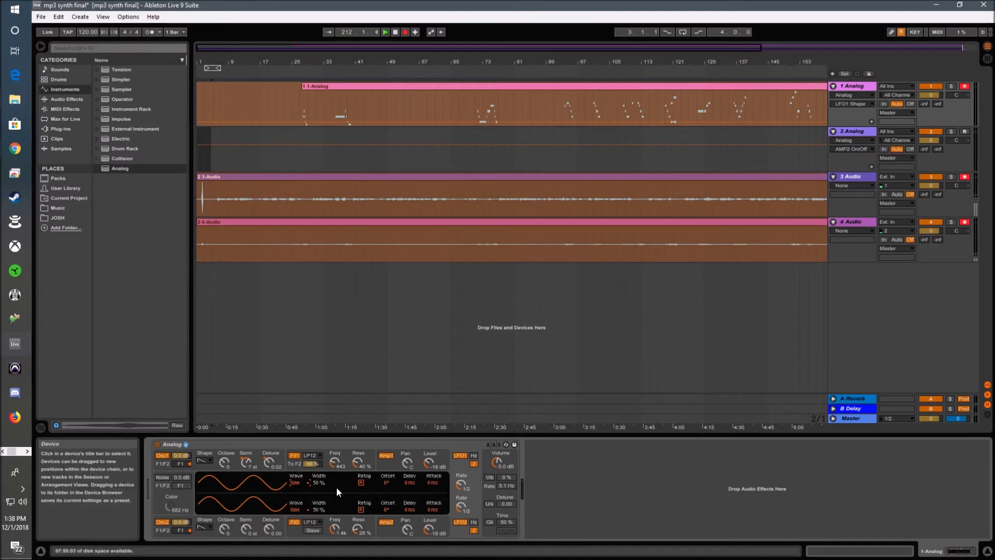
{"action": "left_click", "coordinate": [299, 510]}
{"action": "left_click", "coordinate": [291, 519]}
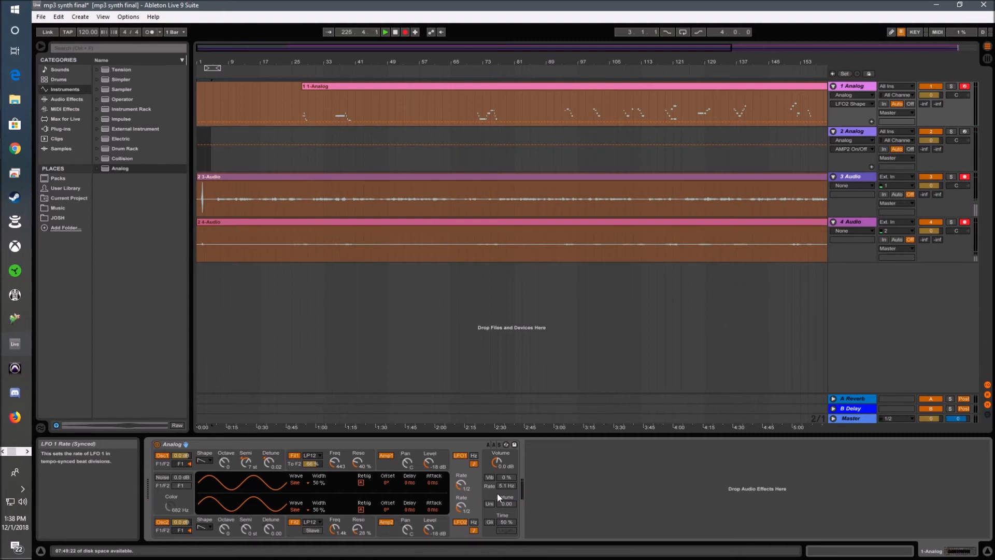
- Apply the quick routing that splits each oscillator evenly between both filters, with each filter feeding its own amplifier, after trying an alternative routing
{"action": "left_click", "coordinate": [483, 462]}
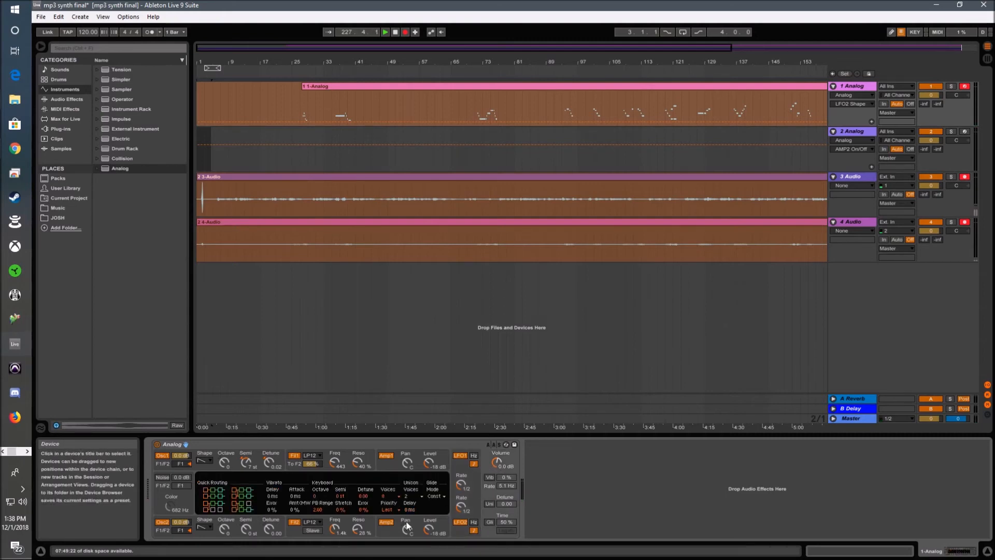
{"action": "left_click", "coordinate": [244, 495]}
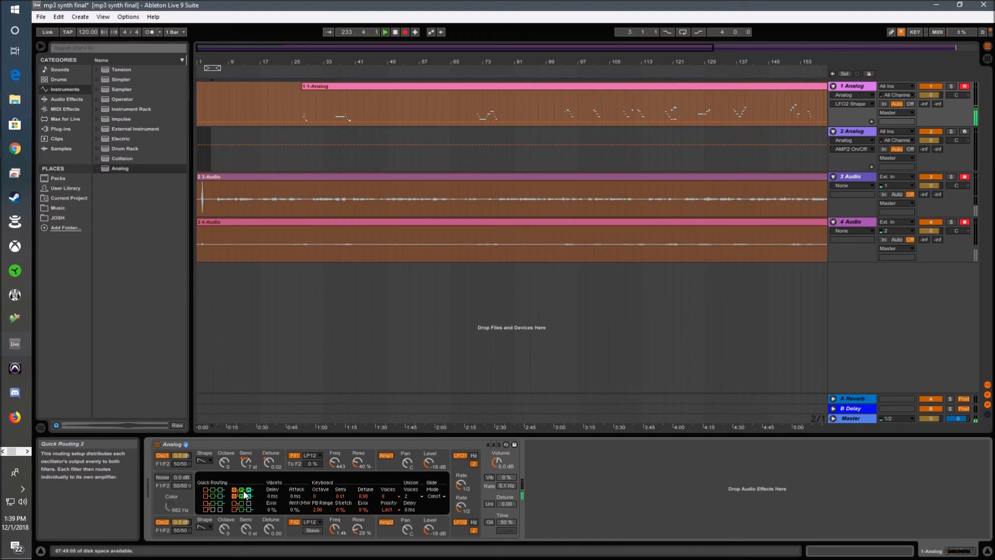
{"action": "left_click", "coordinate": [249, 505]}
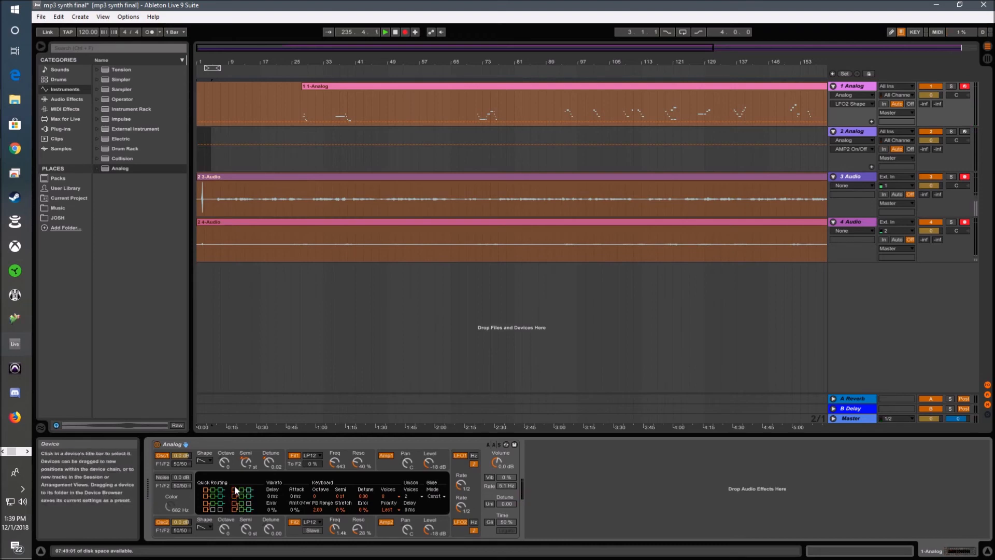
{"action": "left_click", "coordinate": [253, 493]}
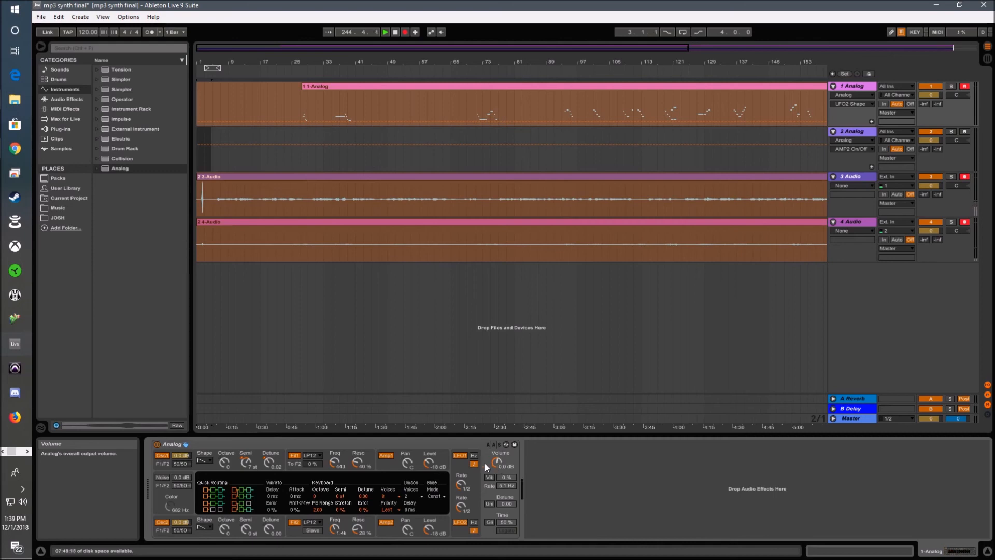
{"action": "left_click_drag", "start_coordinate": [560, 61], "coordinate": [560, 34]}
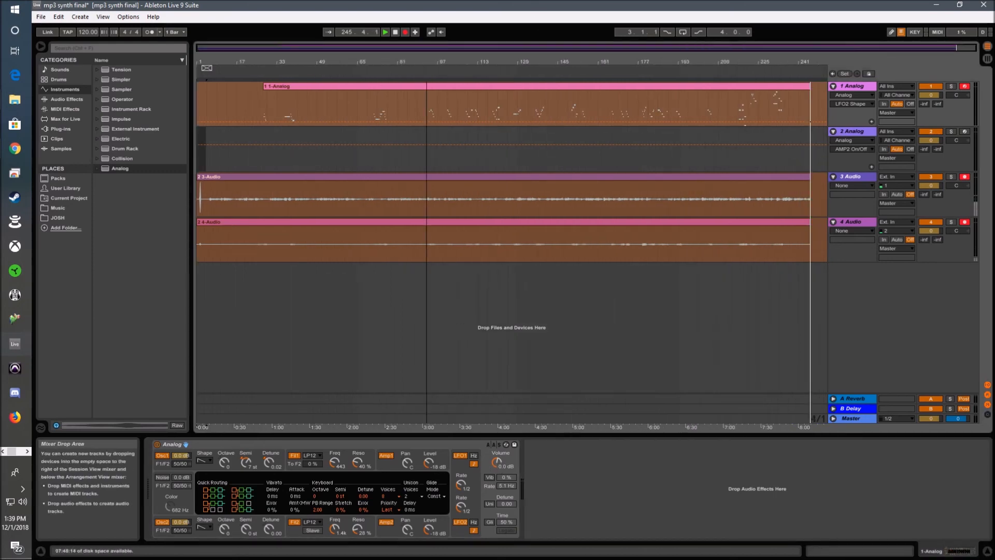